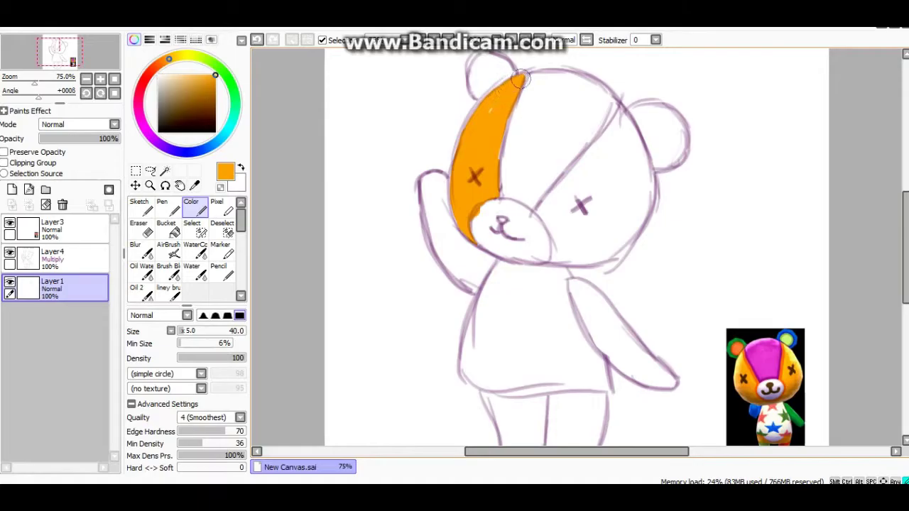
- Trim the orange paint along the muzzle edge and fill the other side of the face with the same orange
{"action": "key", "text": "e"}
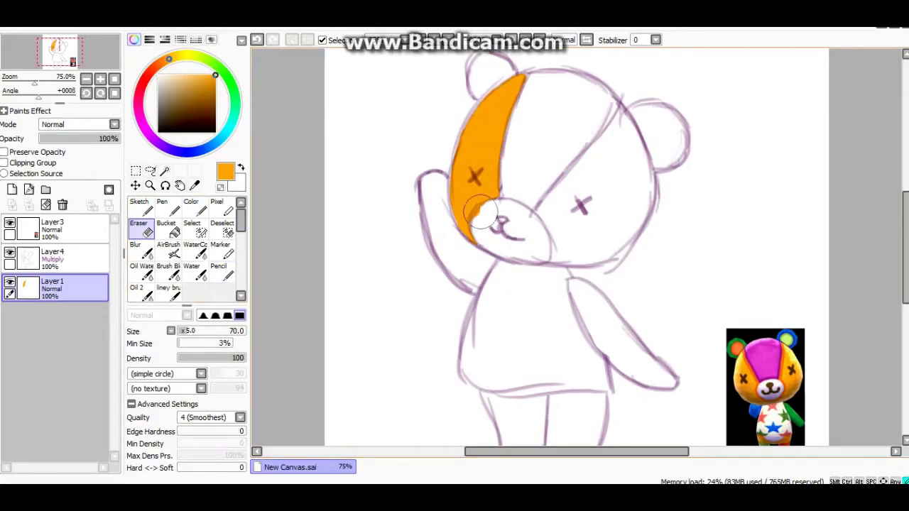
{"action": "left_click_drag", "start_coordinate": [475, 213], "coordinate": [497, 196]}
{"action": "key", "text": "b"}
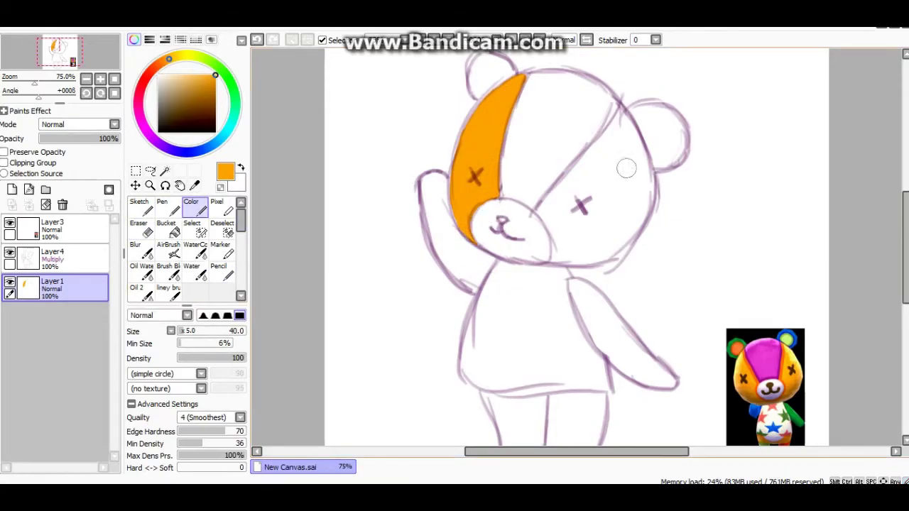
{"action": "mouse_move", "coordinate": [612, 108]}
{"action": "left_mouse_down"}
{"action": "mouse_move", "coordinate": [534, 211]}
{"action": "mouse_move", "coordinate": [550, 229]}
{"action": "mouse_move", "coordinate": [553, 260]}
{"action": "mouse_move", "coordinate": [588, 254]}
{"action": "mouse_move", "coordinate": [628, 203]}
{"action": "mouse_move", "coordinate": [621, 106]}
{"action": "mouse_move", "coordinate": [558, 206]}
{"action": "mouse_move", "coordinate": [562, 260]}
{"action": "mouse_move", "coordinate": [579, 237]}
{"action": "mouse_move", "coordinate": [585, 249]}
{"action": "mouse_move", "coordinate": [545, 262]}
{"action": "mouse_move", "coordinate": [583, 260]}
{"action": "mouse_move", "coordinate": [634, 211]}
{"action": "mouse_move", "coordinate": [586, 236]}
{"action": "mouse_move", "coordinate": [627, 127]}
{"action": "mouse_move", "coordinate": [647, 192]}
{"action": "left_mouse_up"}
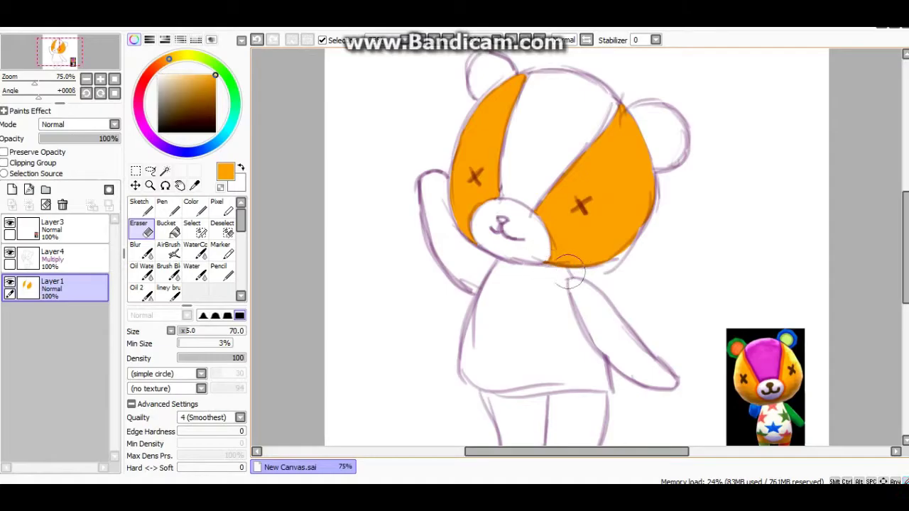
- Paint the stripe down the middle of the head in the reference's magenta on a new layer beneath the orange layer
{"action": "left_click", "coordinate": [764, 352], "text": "alt"}
{"action": "left_click_drag", "start_coordinate": [510, 132], "coordinate": [516, 200]}
{"action": "key", "text": "ctrl+z"}
{"action": "key", "text": "ctrl+shift+n"}
{"action": "mouse_move", "coordinate": [576, 112]}
{"action": "left_mouse_down"}
{"action": "mouse_move", "coordinate": [530, 203]}
{"action": "mouse_move", "coordinate": [545, 209]}
{"action": "mouse_move", "coordinate": [504, 145]}
{"action": "mouse_move", "coordinate": [540, 103]}
{"action": "mouse_move", "coordinate": [540, 75]}
{"action": "mouse_move", "coordinate": [596, 93]}
{"action": "mouse_move", "coordinate": [589, 114]}
{"action": "mouse_move", "coordinate": [605, 128]}
{"action": "left_mouse_up"}
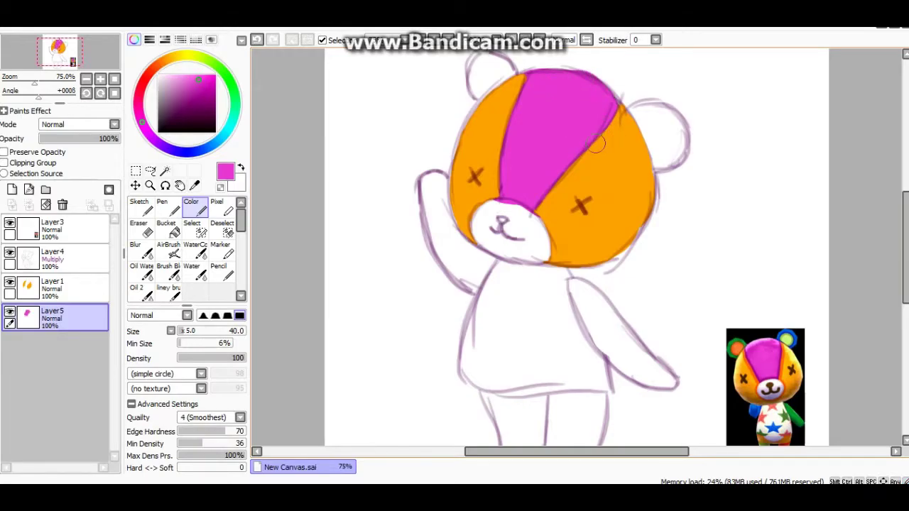
- Clean the paint edges around the muzzle, keeping the muzzle white, and add a grey backdrop layer beneath the colours
{"action": "key", "text": "e"}
{"action": "mouse_move", "coordinate": [493, 211]}
{"action": "left_mouse_down"}
{"action": "mouse_move", "coordinate": [521, 206]}
{"action": "mouse_move", "coordinate": [488, 201]}
{"action": "mouse_move", "coordinate": [514, 201]}
{"action": "mouse_move", "coordinate": [540, 217]}
{"action": "left_mouse_up"}
{"action": "key", "text": "e"}
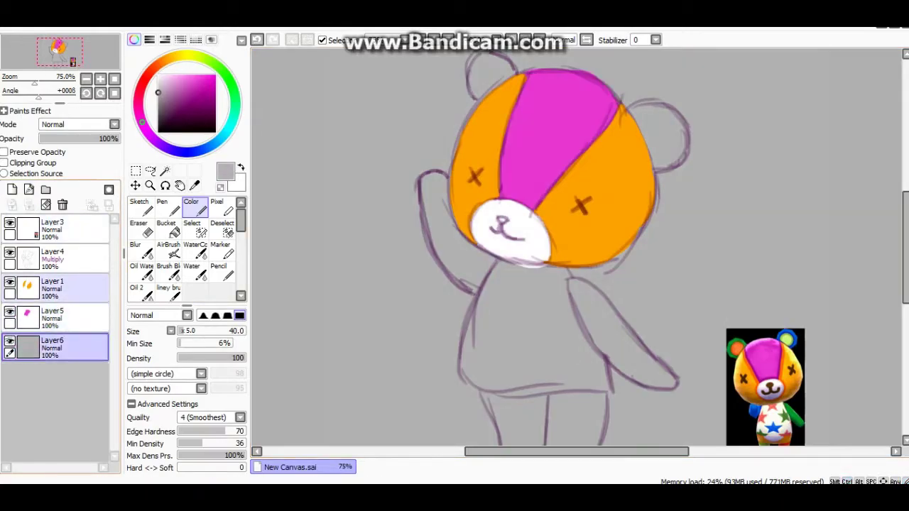
{"action": "key", "text": "e"}
{"action": "mouse_move", "coordinate": [568, 263]}
{"action": "left_mouse_down"}
{"action": "mouse_move", "coordinate": [526, 256]}
{"action": "mouse_move", "coordinate": [497, 274]}
{"action": "left_mouse_up"}
- Merge the orange face layer into the magenta stripe layer and add a new empty layer above it
{"action": "left_click", "coordinate": [52, 284]}
{"action": "key", "text": "ctrl+e"}
{"action": "left_click", "coordinate": [11, 204]}
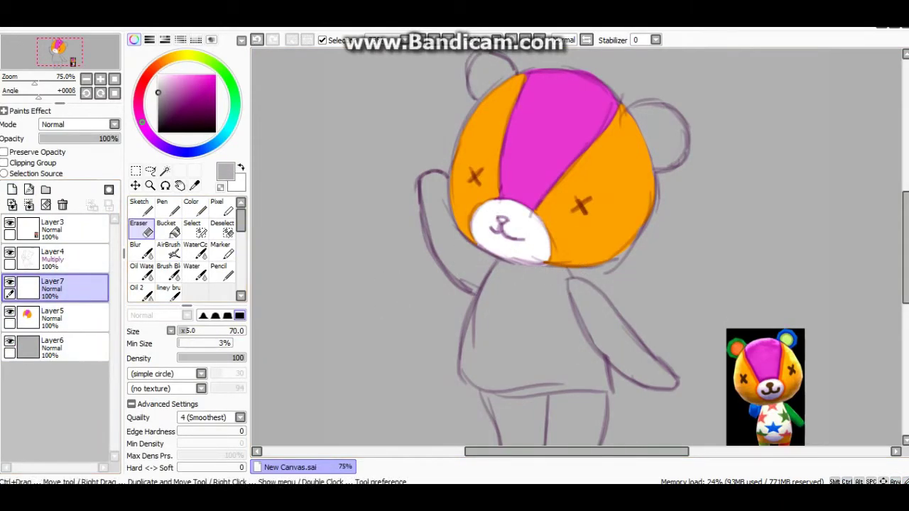
- Move the new layer beneath the face colours and paint the left ear green and the right ear blue
{"action": "key", "text": "e"}
{"action": "mouse_move", "coordinate": [472, 82]}
{"action": "left_mouse_down"}
{"action": "mouse_move", "coordinate": [494, 68]}
{"action": "mouse_move", "coordinate": [497, 89]}
{"action": "left_mouse_up"}
{"action": "left_click_drag", "start_coordinate": [52, 287], "coordinate": [52, 326]}
{"action": "left_click", "coordinate": [789, 342], "text": "alt"}
{"action": "mouse_move", "coordinate": [638, 132]}
{"action": "left_mouse_down"}
{"action": "mouse_move", "coordinate": [652, 162]}
{"action": "mouse_move", "coordinate": [672, 157]}
{"action": "mouse_move", "coordinate": [673, 124]}
{"action": "mouse_move", "coordinate": [657, 113]}
{"action": "mouse_move", "coordinate": [638, 116]}
{"action": "mouse_move", "coordinate": [662, 125]}
{"action": "mouse_move", "coordinate": [667, 146]}
{"action": "left_mouse_up"}
- Paint the inner ears with colours sampled from the reference: orange in the green ear, light green in the blue ear
{"action": "left_click", "coordinate": [736, 346], "text": "alt"}
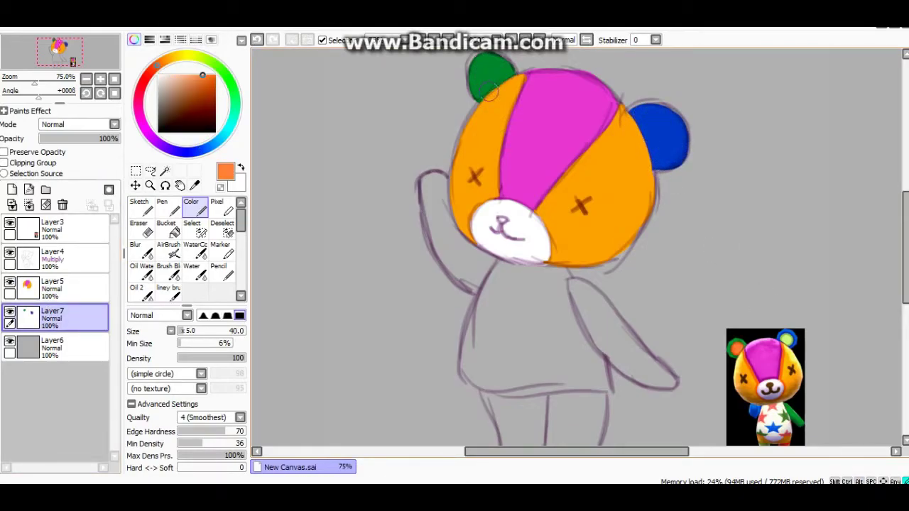
{"action": "left_click_drag", "start_coordinate": [490, 92], "coordinate": [497, 80]}
{"action": "left_click", "coordinate": [786, 340], "text": "alt"}
{"action": "mouse_move", "coordinate": [628, 117]}
{"action": "left_mouse_down"}
{"action": "mouse_move", "coordinate": [650, 127]}
{"action": "mouse_move", "coordinate": [660, 153]}
{"action": "mouse_move", "coordinate": [653, 117]}
{"action": "mouse_move", "coordinate": [657, 149]}
{"action": "left_mouse_up"}
- Fill the lowered arm with dark green, clean its edges, and fill the raised arm with blue
{"action": "left_click", "coordinate": [798, 419], "text": "alt"}
{"action": "mouse_move", "coordinate": [568, 279]}
{"action": "left_mouse_down"}
{"action": "mouse_move", "coordinate": [615, 358]}
{"action": "mouse_move", "coordinate": [652, 381]}
{"action": "mouse_move", "coordinate": [654, 364]}
{"action": "mouse_move", "coordinate": [615, 354]}
{"action": "left_mouse_up"}
{"action": "left_click_drag", "start_coordinate": [575, 281], "coordinate": [653, 372]}
{"action": "key", "text": "e"}
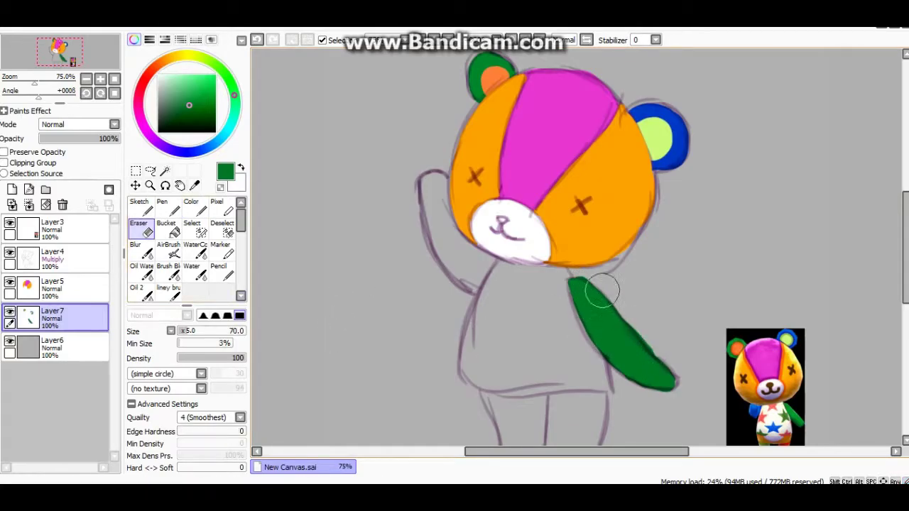
{"action": "mouse_move", "coordinate": [632, 315]}
{"action": "left_mouse_down"}
{"action": "mouse_move", "coordinate": [660, 355]}
{"action": "mouse_move", "coordinate": [625, 328]}
{"action": "mouse_move", "coordinate": [630, 317]}
{"action": "mouse_move", "coordinate": [590, 289]}
{"action": "mouse_move", "coordinate": [634, 331]}
{"action": "mouse_move", "coordinate": [619, 325]}
{"action": "mouse_move", "coordinate": [629, 331]}
{"action": "mouse_move", "coordinate": [601, 348]}
{"action": "left_mouse_up"}
{"action": "key", "text": "b"}
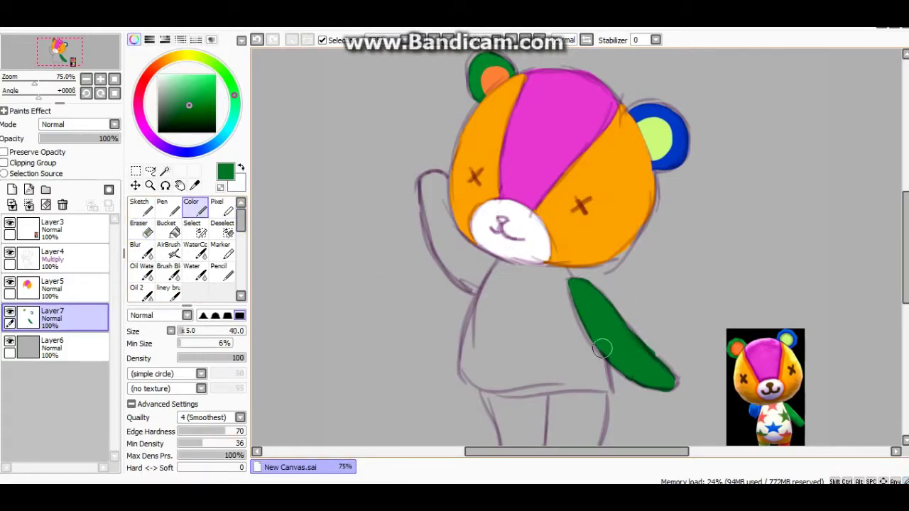
{"action": "left_click", "coordinate": [664, 135], "text": "alt"}
{"action": "mouse_move", "coordinate": [425, 176]}
{"action": "left_mouse_down"}
{"action": "mouse_move", "coordinate": [443, 253]}
{"action": "mouse_move", "coordinate": [454, 264]}
{"action": "mouse_move", "coordinate": [482, 254]}
{"action": "mouse_move", "coordinate": [483, 272]}
{"action": "mouse_move", "coordinate": [450, 268]}
{"action": "mouse_move", "coordinate": [438, 244]}
{"action": "left_mouse_up"}
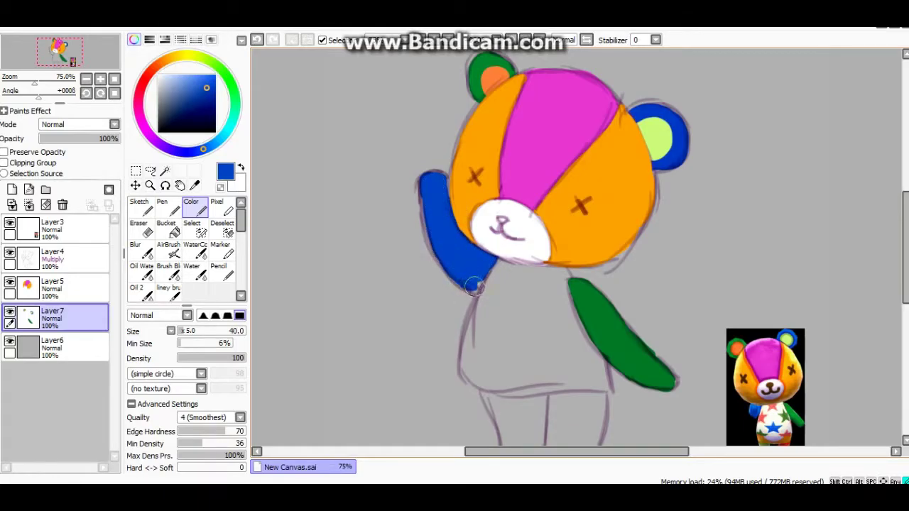
- Fill the left leg with light olive green and the right leg with the reference's red-orange
{"action": "scroll", "coordinate": [474, 289], "scroll_direction": "down", "scroll_amount": 3}
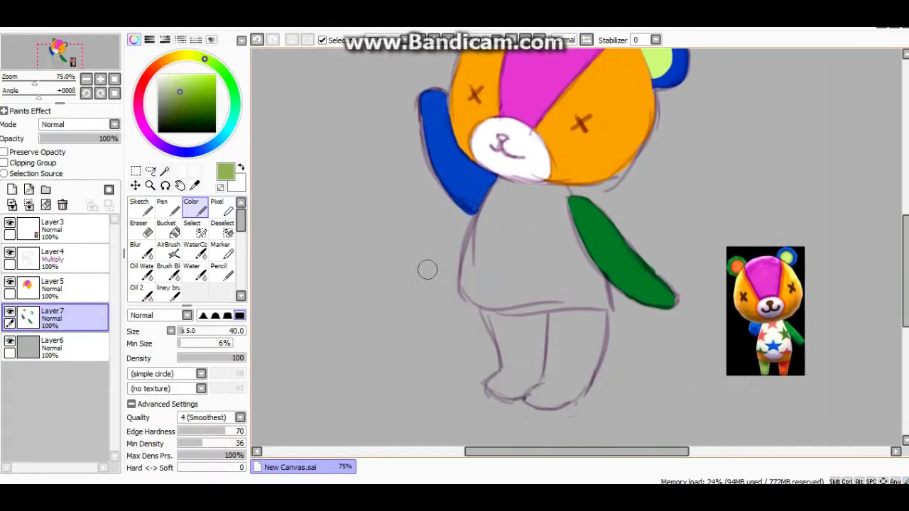
{"action": "mouse_move", "coordinate": [515, 321]}
{"action": "left_mouse_down"}
{"action": "mouse_move", "coordinate": [506, 347]}
{"action": "mouse_move", "coordinate": [486, 306]}
{"action": "mouse_move", "coordinate": [512, 355]}
{"action": "mouse_move", "coordinate": [536, 370]}
{"action": "mouse_move", "coordinate": [498, 385]}
{"action": "left_mouse_up"}
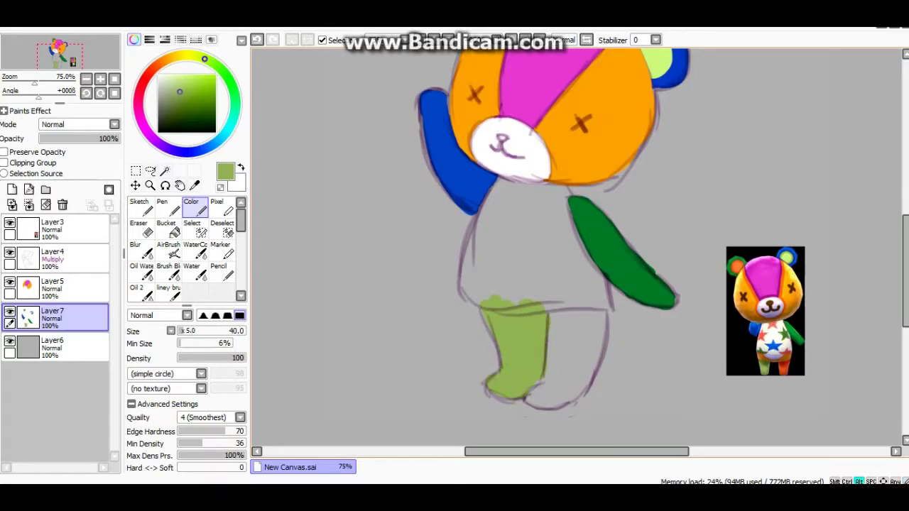
{"action": "left_click", "coordinate": [787, 364], "text": "alt"}
{"action": "mouse_move", "coordinate": [560, 319]}
{"action": "left_mouse_down"}
{"action": "mouse_move", "coordinate": [552, 377]}
{"action": "mouse_move", "coordinate": [531, 394]}
{"action": "mouse_move", "coordinate": [557, 397]}
{"action": "mouse_move", "coordinate": [593, 336]}
{"action": "mouse_move", "coordinate": [587, 361]}
{"action": "mouse_move", "coordinate": [596, 343]}
{"action": "mouse_move", "coordinate": [581, 334]}
{"action": "mouse_move", "coordinate": [551, 395]}
{"action": "left_mouse_up"}
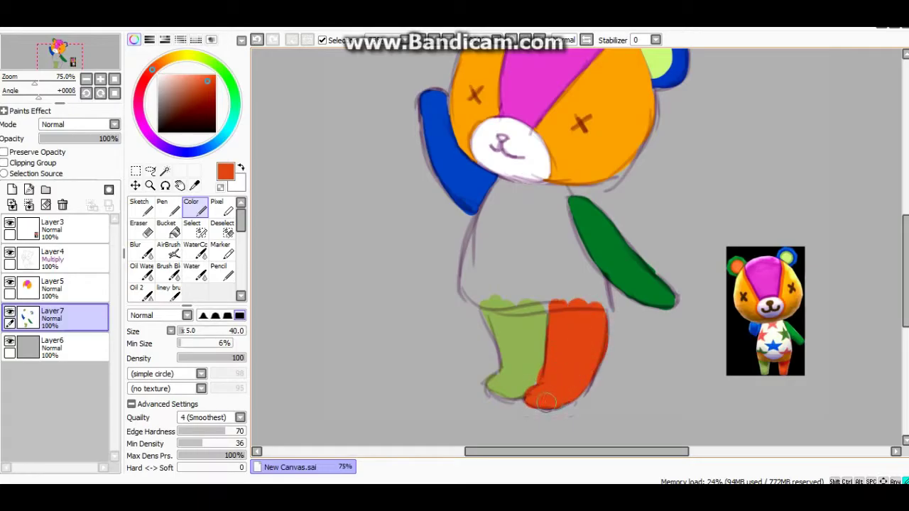
{"action": "left_click", "coordinate": [538, 371], "text": "alt"}
- Fill the torso with cream white on a new layer above the figure's colours and trim its edges
{"action": "left_click", "coordinate": [12, 189]}
{"action": "left_click", "coordinate": [508, 150], "text": "alt"}
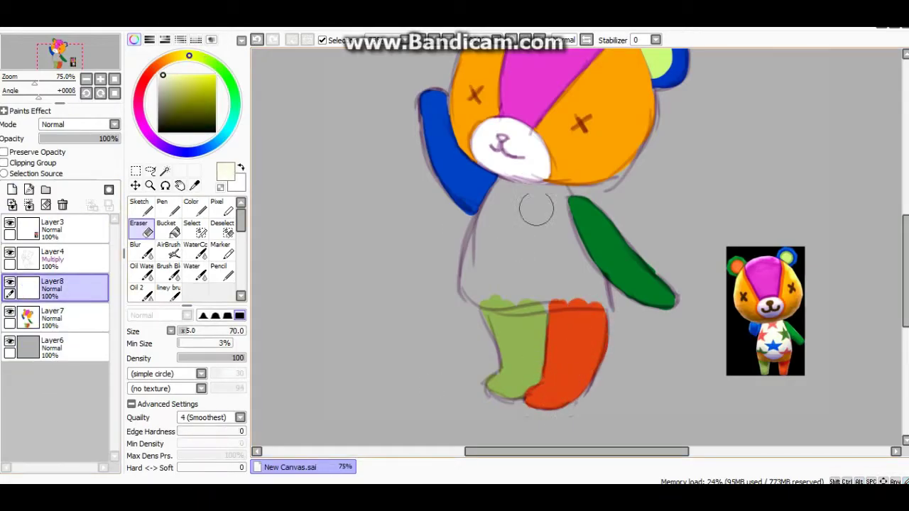
{"action": "left_click_drag", "start_coordinate": [524, 186], "coordinate": [547, 244]}
{"action": "mouse_move", "coordinate": [561, 189]}
{"action": "left_mouse_down"}
{"action": "mouse_move", "coordinate": [600, 288]}
{"action": "mouse_move", "coordinate": [569, 302]}
{"action": "mouse_move", "coordinate": [483, 298]}
{"action": "mouse_move", "coordinate": [472, 263]}
{"action": "mouse_move", "coordinate": [501, 191]}
{"action": "mouse_move", "coordinate": [491, 268]}
{"action": "mouse_move", "coordinate": [540, 284]}
{"action": "mouse_move", "coordinate": [578, 281]}
{"action": "left_mouse_up"}
{"action": "key", "text": "e"}
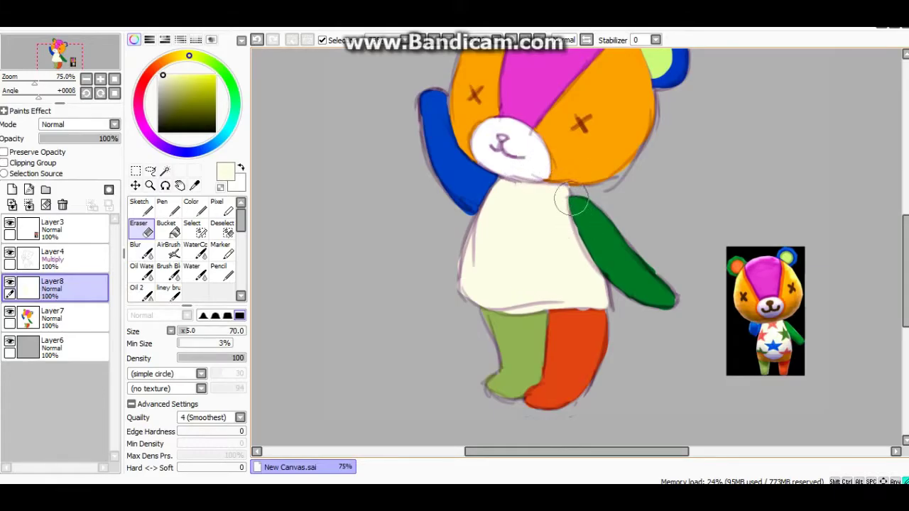
- Sketch three red, two green and one blue star outline across the torso on a new layer clipped to it
{"action": "key", "text": "ctrl+plus"}
{"action": "left_click", "coordinate": [138, 206]}
{"action": "left_click", "coordinate": [12, 190]}
{"action": "left_click", "coordinate": [5, 163]}
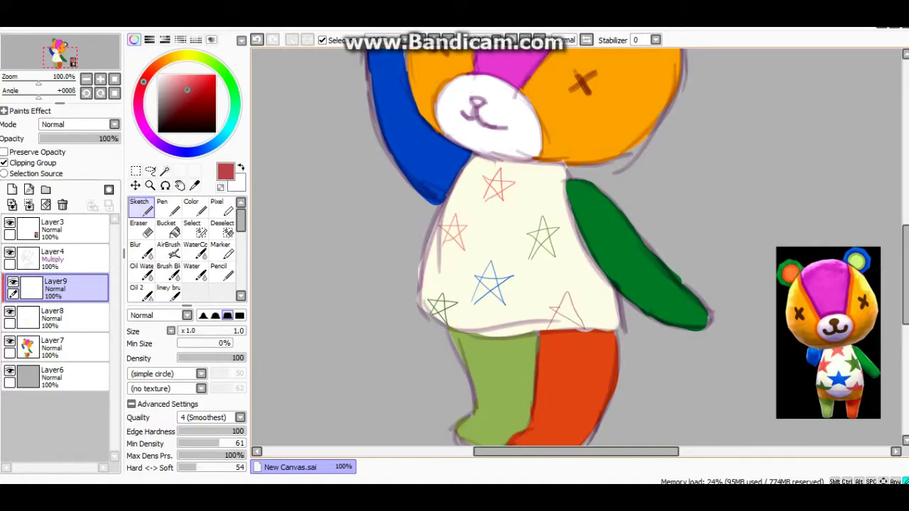
- Select the insides of the three red stars and fill them with the same red
{"action": "left_click", "coordinate": [505, 196]}
{"action": "key", "text": "ctrl+i"}
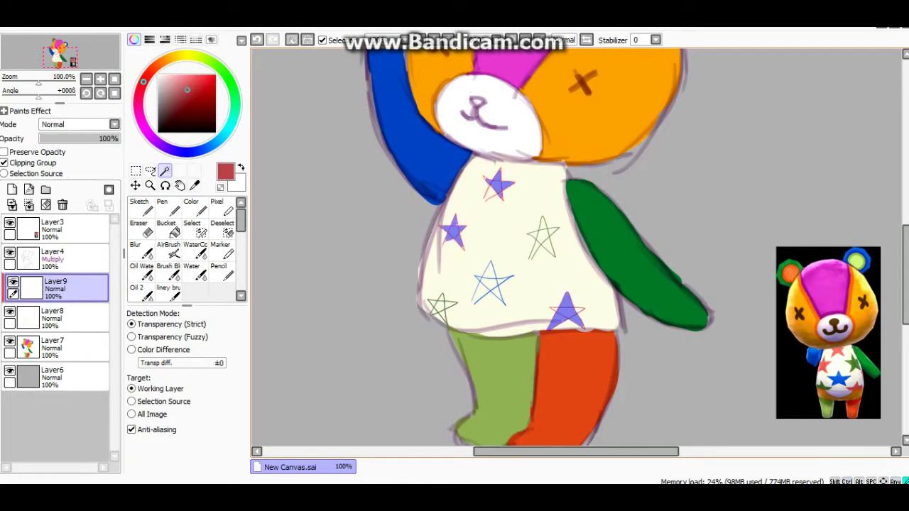
{"action": "key", "text": "c"}
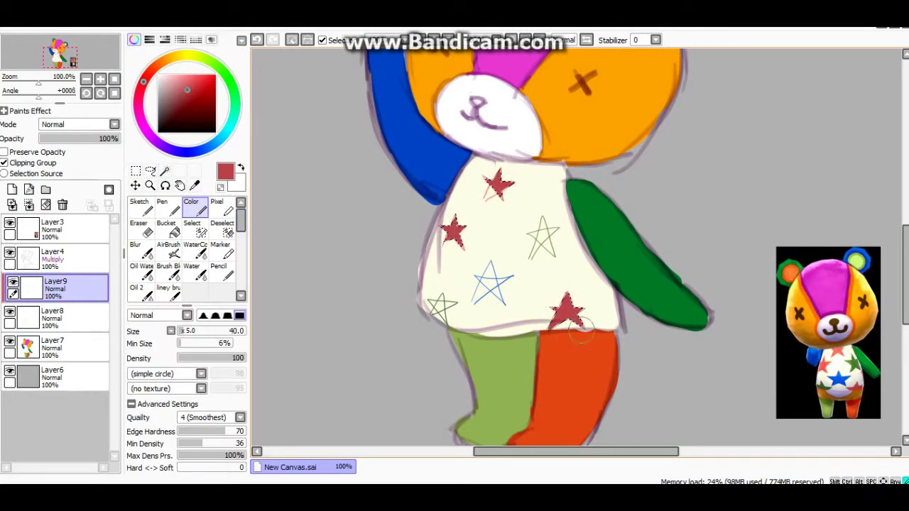
{"action": "mouse_move", "coordinate": [411, 267]}
{"action": "left_mouse_down"}
{"action": "mouse_move", "coordinate": [567, 312]}
{"action": "mouse_move", "coordinate": [490, 186]}
{"action": "left_mouse_up"}
{"action": "key", "text": "ctrl+z"}
- Fill the large central star with blue and the two remaining stars with green
{"action": "left_click", "coordinate": [490, 281], "text": "alt"}
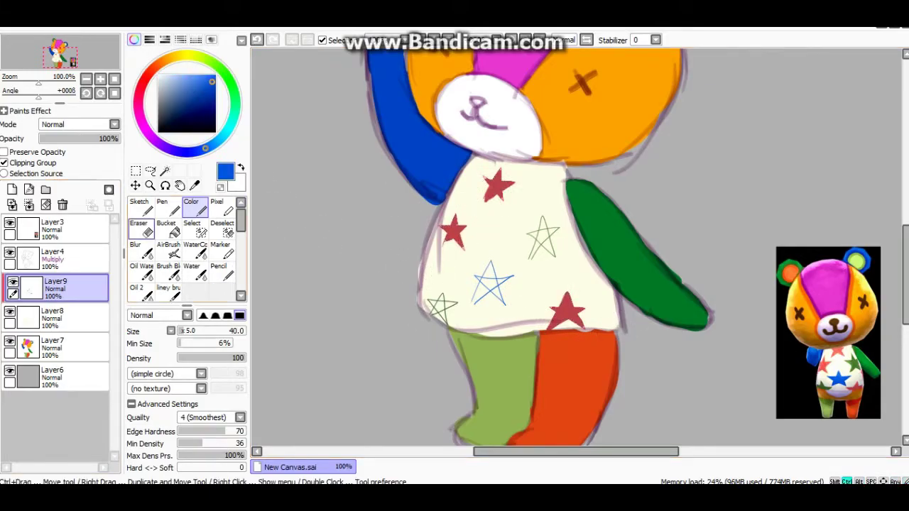
{"action": "mouse_move", "coordinate": [480, 268]}
{"action": "left_mouse_down"}
{"action": "mouse_move", "coordinate": [497, 285]}
{"action": "mouse_move", "coordinate": [483, 291]}
{"action": "mouse_move", "coordinate": [500, 270]}
{"action": "left_mouse_up"}
{"action": "left_click", "coordinate": [543, 235], "text": "alt"}
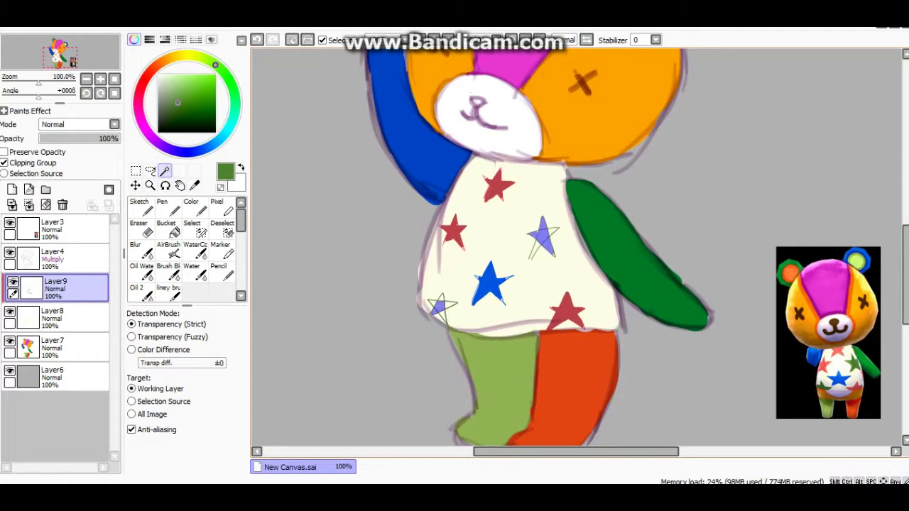
{"action": "left_click_drag", "start_coordinate": [540, 224], "coordinate": [555, 245]}
{"action": "left_click_drag", "start_coordinate": [431, 296], "coordinate": [449, 311]}
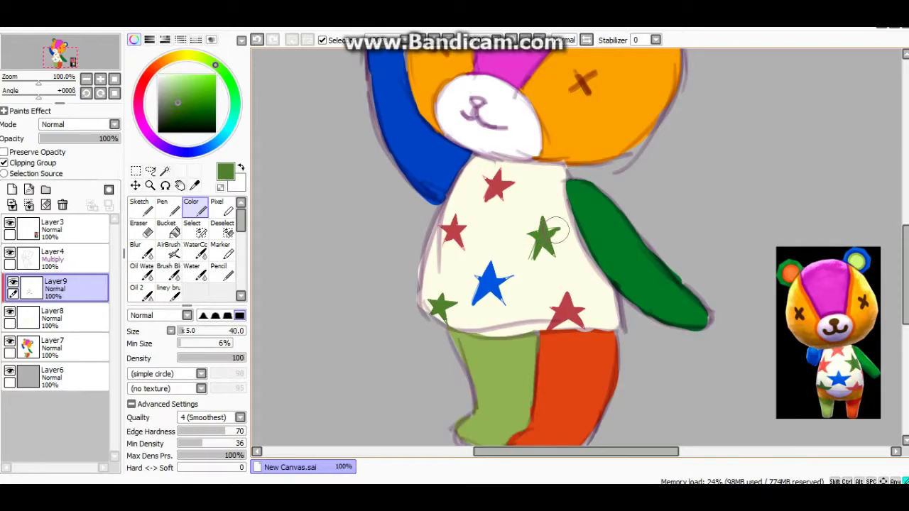
- Merge the star and torso layers into the figure's colour layer and paint the nose and mouth dark brown
{"action": "scroll", "coordinate": [543, 229], "scroll_direction": "down", "scroll_amount": 2}
{"action": "key", "text": "ctrl+e"}
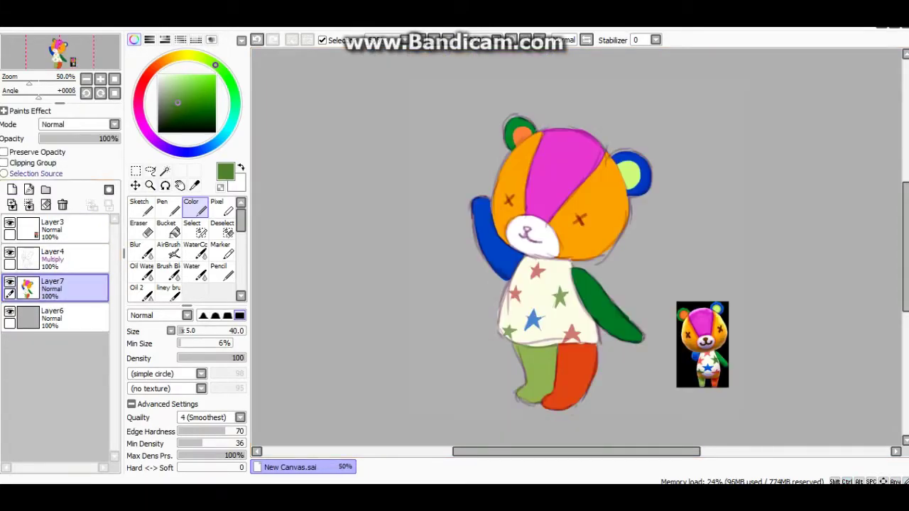
{"action": "left_click", "coordinate": [580, 304], "text": "alt"}
{"action": "scroll", "coordinate": [581, 304], "scroll_direction": "up", "scroll_amount": 2}
{"action": "left_click", "coordinate": [584, 190], "text": "alt"}
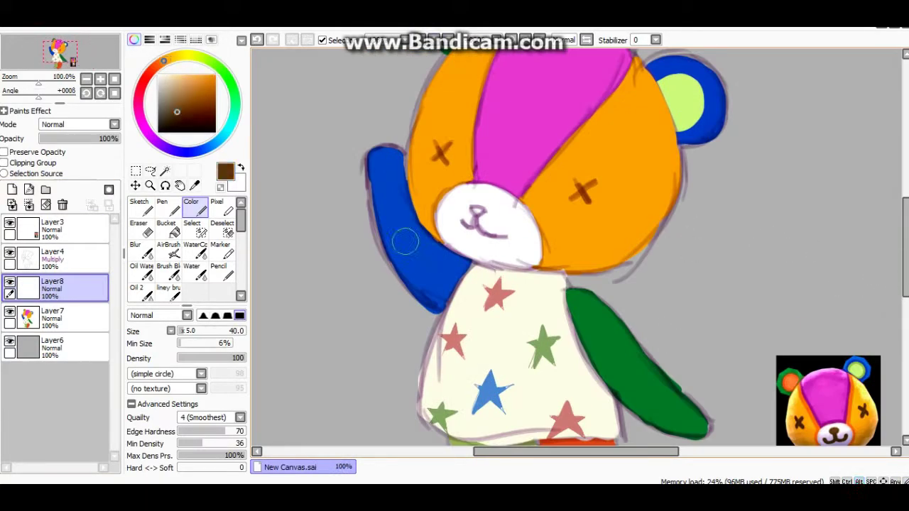
{"action": "mouse_move", "coordinate": [476, 209]}
{"action": "left_mouse_down"}
{"action": "mouse_move", "coordinate": [477, 233]}
{"action": "mouse_move", "coordinate": [506, 237]}
{"action": "mouse_move", "coordinate": [463, 226]}
{"action": "left_mouse_up"}
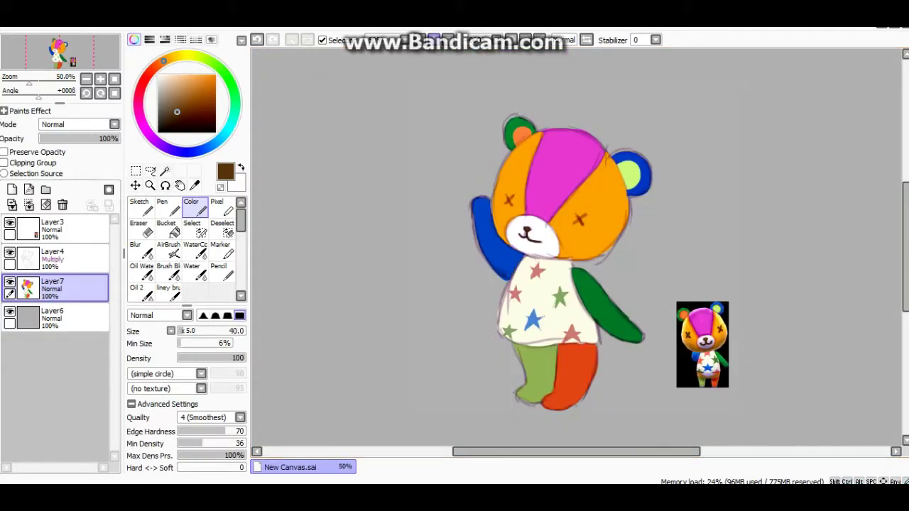
- Shade both orange sides of the face on a new clipped Multiply layer using watercolour strokes, and blur the shading
{"action": "scroll", "coordinate": [484, 169], "scroll_direction": "up", "scroll_amount": 1}
{"action": "mouse_move", "coordinate": [490, 165]}
{"action": "left_mouse_down"}
{"action": "mouse_move", "coordinate": [476, 210]}
{"action": "mouse_move", "coordinate": [461, 168]}
{"action": "mouse_move", "coordinate": [469, 103]}
{"action": "left_mouse_up"}
{"action": "key", "text": "ctrl+alt+g"}
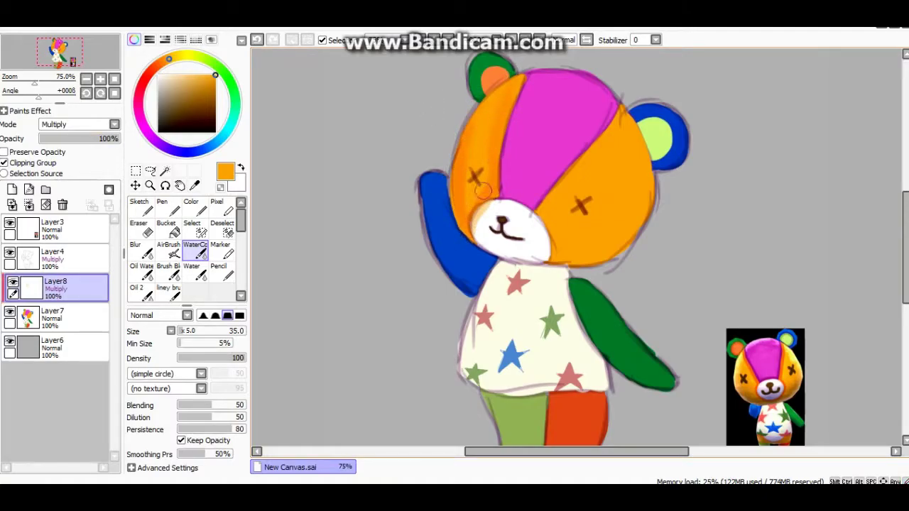
{"action": "left_click_drag", "start_coordinate": [535, 215], "coordinate": [564, 255]}
{"action": "mouse_move", "coordinate": [543, 208]}
{"action": "left_mouse_down"}
{"action": "mouse_move", "coordinate": [607, 136]}
{"action": "mouse_move", "coordinate": [631, 227]}
{"action": "mouse_move", "coordinate": [647, 165]}
{"action": "left_mouse_up"}
{"action": "key", "text": "b"}
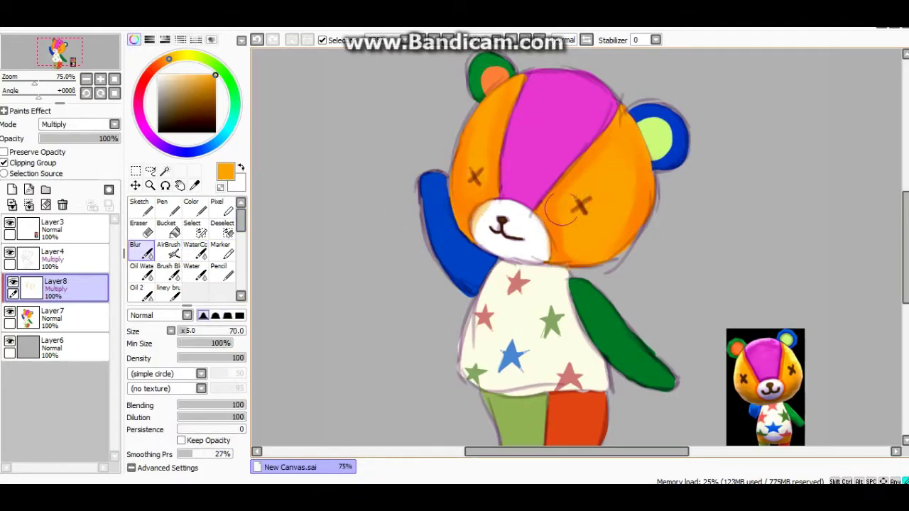
- Shade the edges of the head's middle stripe with sampled magenta using the watercolour brush
{"action": "left_click", "coordinate": [196, 250]}
{"action": "left_click", "coordinate": [526, 106], "text": "alt"}
{"action": "mouse_move", "coordinate": [500, 183]}
{"action": "left_mouse_down"}
{"action": "mouse_move", "coordinate": [543, 186]}
{"action": "mouse_move", "coordinate": [600, 129]}
{"action": "mouse_move", "coordinate": [581, 71]}
{"action": "left_mouse_up"}
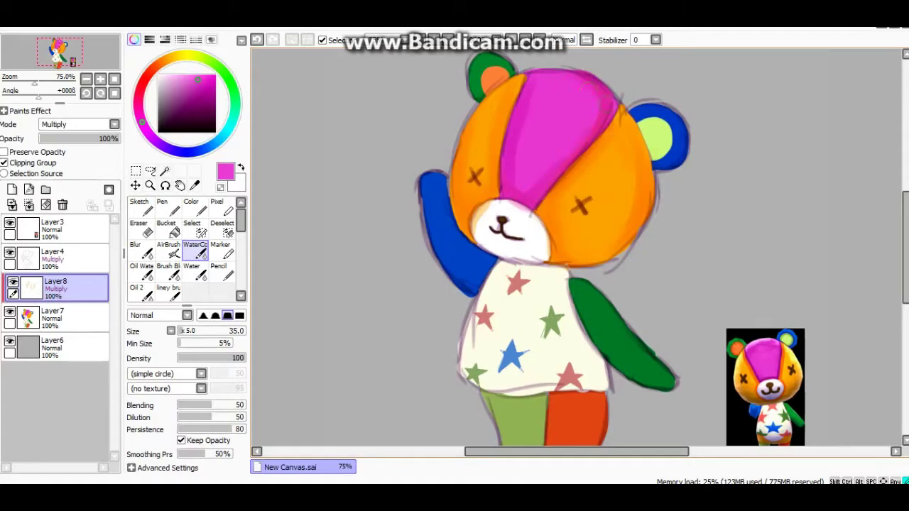
- Shade the lowered arm with its sampled green and the raised arm with its sampled blue
{"action": "left_click", "coordinate": [588, 312], "text": "alt"}
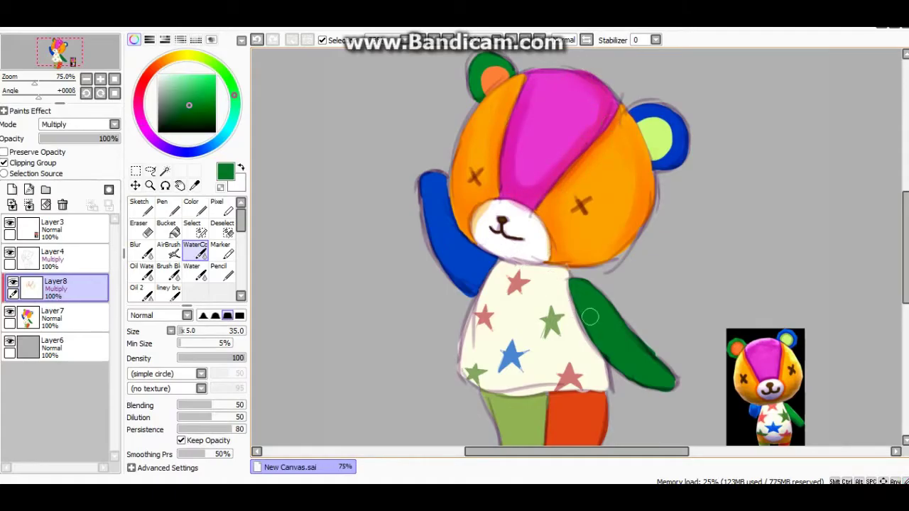
{"action": "left_click", "coordinate": [459, 261], "text": "alt"}
{"action": "mouse_move", "coordinate": [482, 280]}
{"action": "left_mouse_down"}
{"action": "mouse_move", "coordinate": [418, 200]}
{"action": "mouse_move", "coordinate": [440, 247]}
{"action": "mouse_move", "coordinate": [472, 276]}
{"action": "mouse_move", "coordinate": [474, 251]}
{"action": "mouse_move", "coordinate": [448, 209]}
{"action": "left_mouse_up"}
- Shade the left leg with its olive green and the right leg with its red-orange
{"action": "key", "text": "minus"}
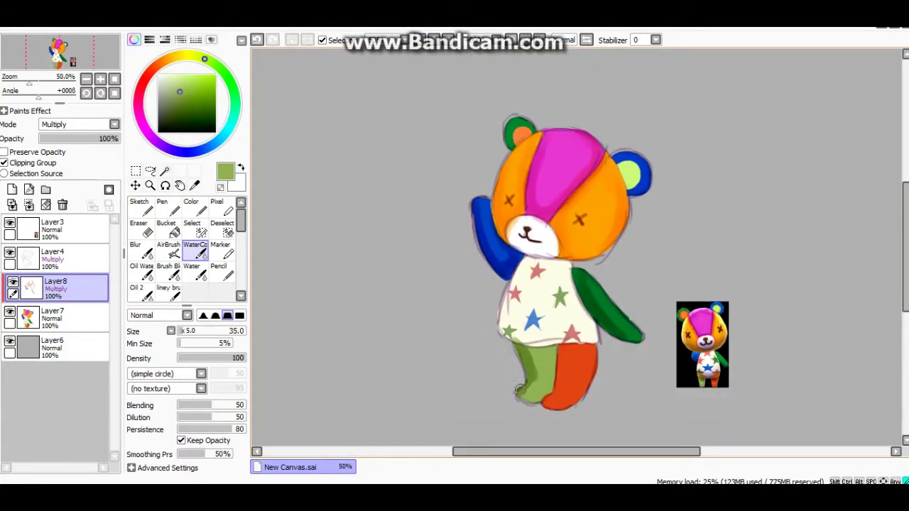
{"action": "mouse_move", "coordinate": [541, 392]}
{"action": "left_mouse_down"}
{"action": "mouse_move", "coordinate": [554, 339]}
{"action": "mouse_move", "coordinate": [548, 380]}
{"action": "left_mouse_up"}
{"action": "left_click", "coordinate": [572, 369], "text": "alt"}
{"action": "mouse_move", "coordinate": [561, 331]}
{"action": "left_mouse_down"}
{"action": "mouse_move", "coordinate": [543, 397]}
{"action": "mouse_move", "coordinate": [587, 364]}
{"action": "left_mouse_up"}
- Shade the edges of the torso and muzzle with a pale peach on the Multiply layer
{"action": "key", "text": "e"}
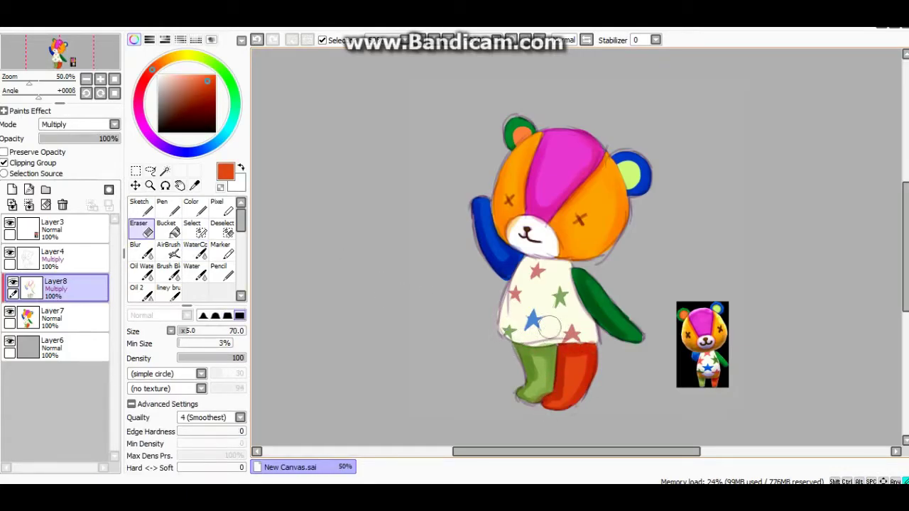
{"action": "left_click_drag", "start_coordinate": [510, 236], "coordinate": [522, 226]}
{"action": "left_click", "coordinate": [515, 234], "text": "alt"}
{"action": "key", "text": "e"}
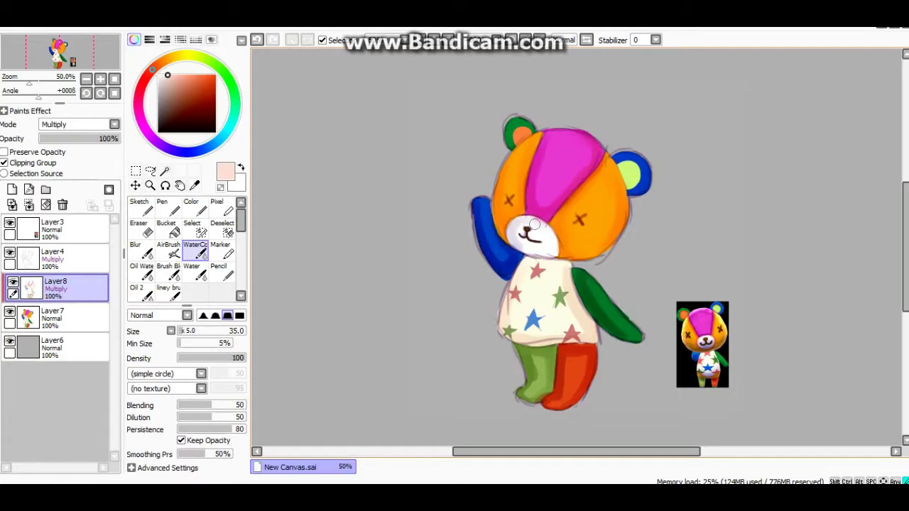
{"action": "key", "text": "ctrl+plus"}
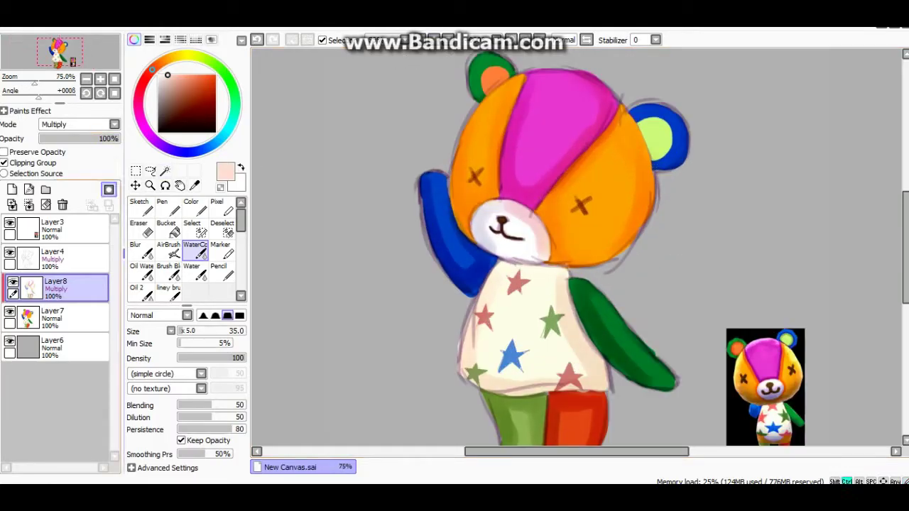
{"action": "key", "text": "ctrl+v"}
{"action": "key", "text": "ctrl+t"}
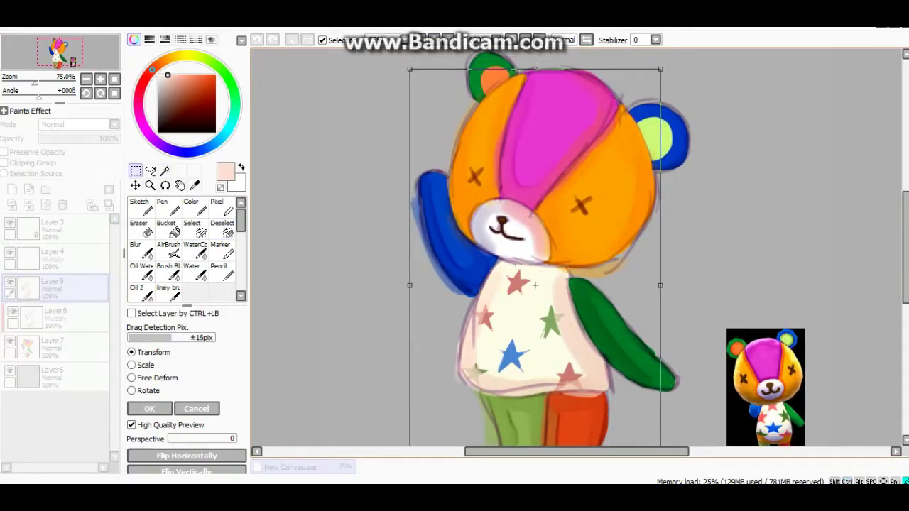
{"action": "key", "text": "Return"}
{"action": "left_click", "coordinate": [53, 316]}
{"action": "key", "text": "ctrl+minus"}
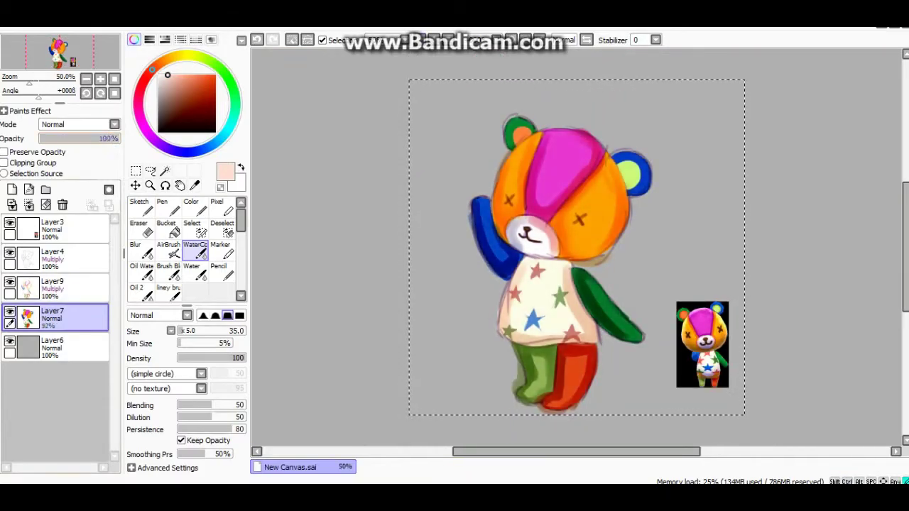
{"action": "left_click", "coordinate": [53, 288]}
{"action": "left_click", "coordinate": [62, 204]}
{"action": "key", "text": "ctrl+z"}
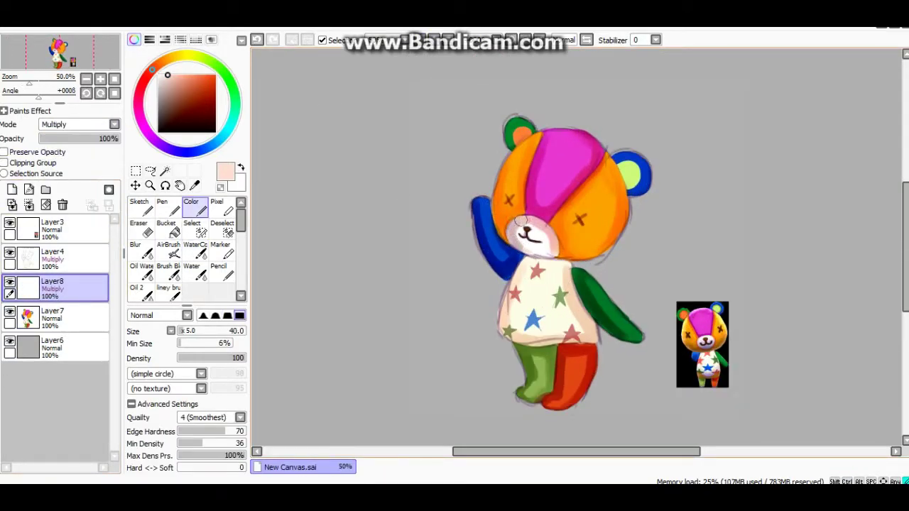
- Trim the muzzle's peach shading and shade the green ear with its sampled green on a clipped Multiply layer at 40% opacity
{"action": "key", "text": "e"}
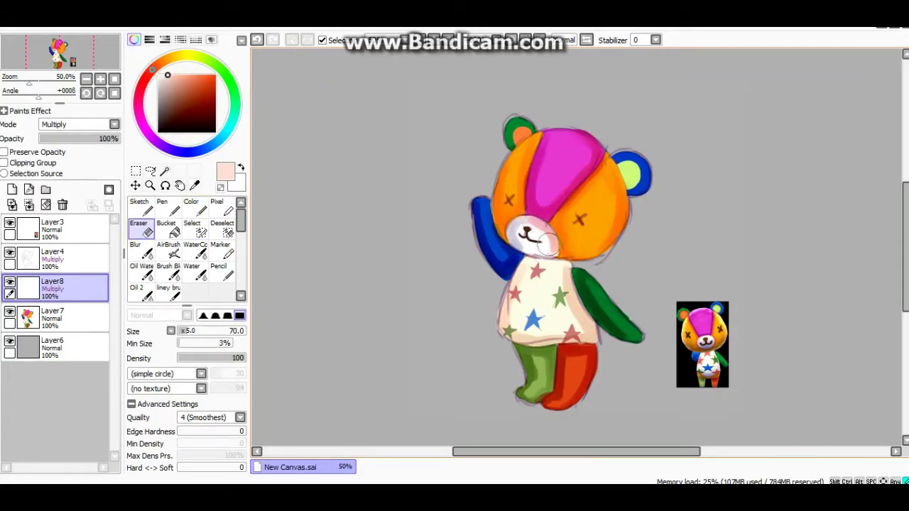
{"action": "key", "text": "b"}
{"action": "left_click", "coordinate": [514, 141], "text": "alt"}
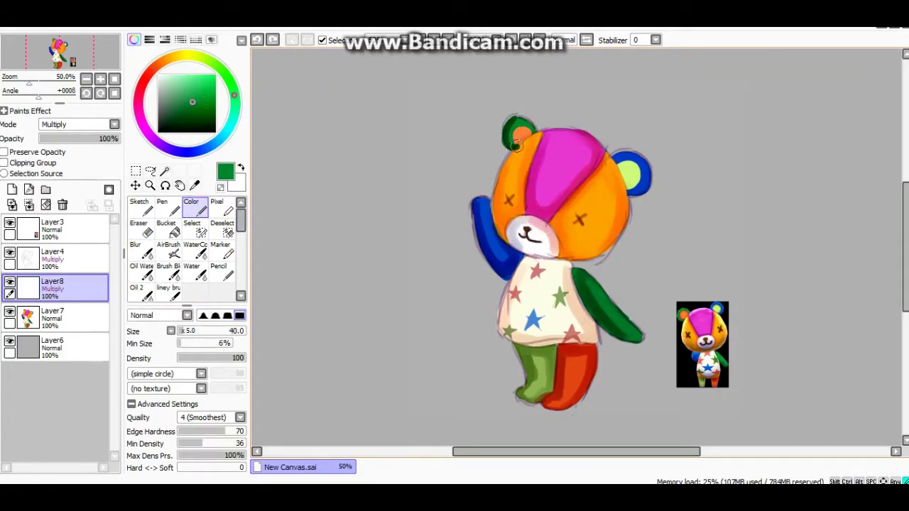
{"action": "left_click", "coordinate": [5, 162]}
{"action": "left_click_drag", "start_coordinate": [110, 138], "coordinate": [71, 139]}
{"action": "key", "text": "e"}
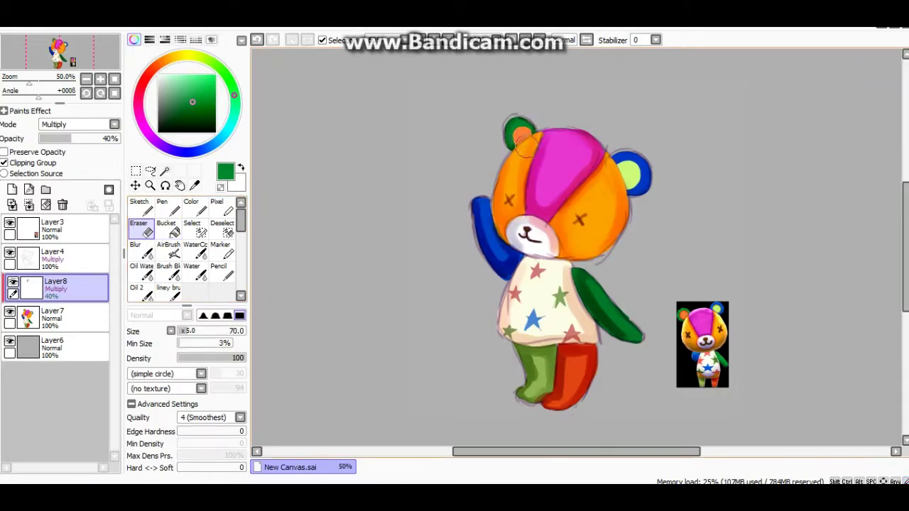
- Shade the other ear's outer part with its sampled blue and its light inside with a darker olive green
{"action": "key", "text": "b"}
{"action": "left_click", "coordinate": [614, 157], "text": "alt"}
{"action": "left_click", "coordinate": [643, 170], "text": "alt"}
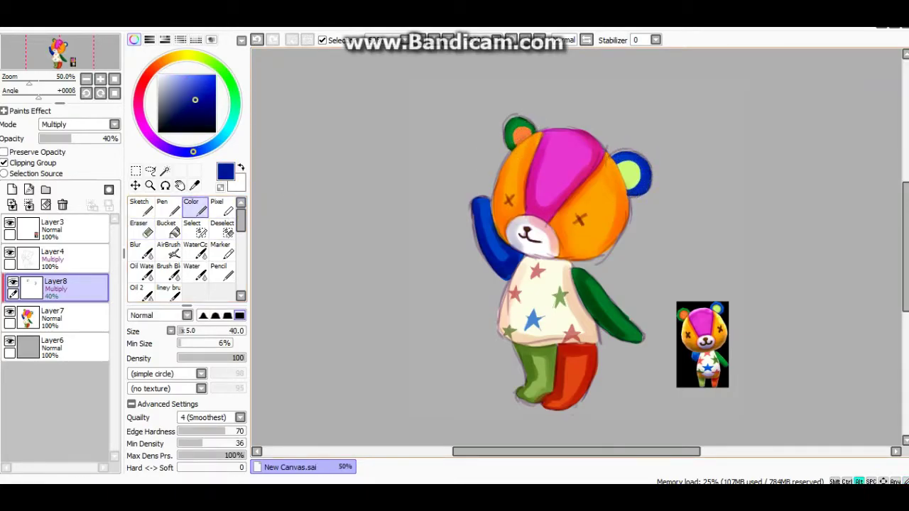
{"action": "left_click", "coordinate": [629, 179], "text": "alt"}
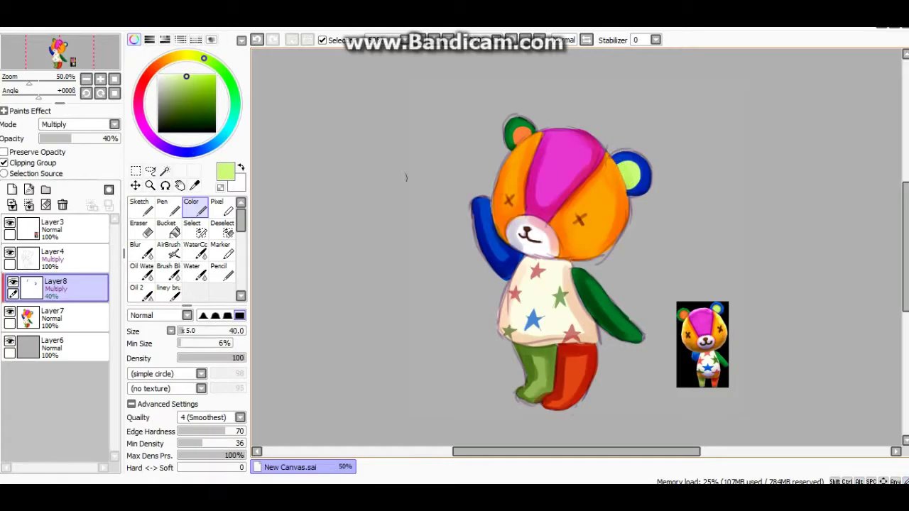
{"action": "left_click", "coordinate": [626, 174], "text": "alt"}
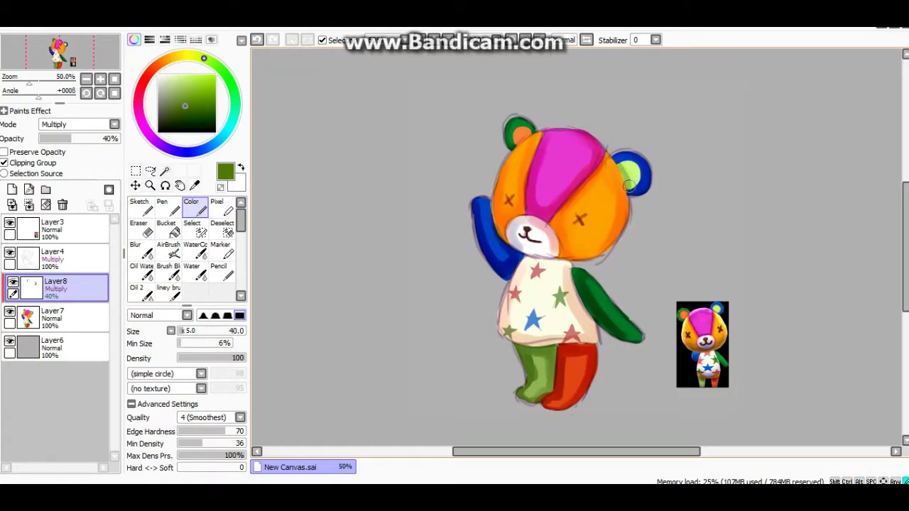
- Sample the orange inside the green ear and merge the Multiply shading layer into the flat colour layer
{"action": "left_click", "coordinate": [518, 145], "text": "alt"}
{"action": "key", "text": "ctrl+z"}
{"action": "key", "text": "ctrl+z"}
{"action": "key", "text": "ctrl+z"}
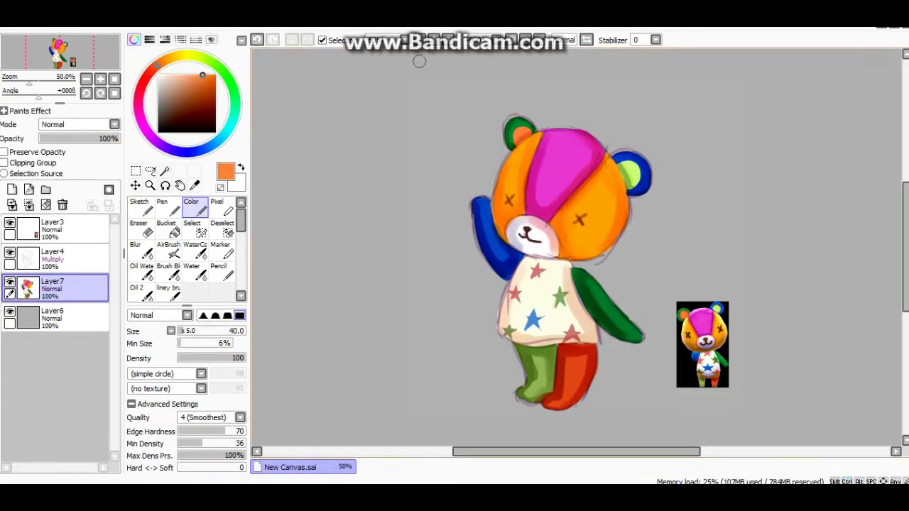
- Paint orange highlights on the head, arms and legs on a new Luminosity layer with the watercolour brush at size 35
{"action": "key", "text": "b"}
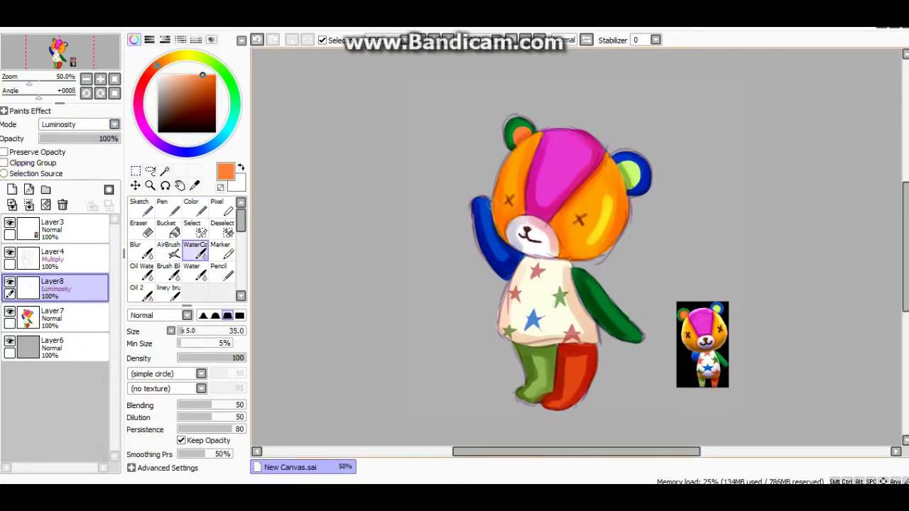
{"action": "left_click_drag", "start_coordinate": [620, 319], "coordinate": [637, 332]}
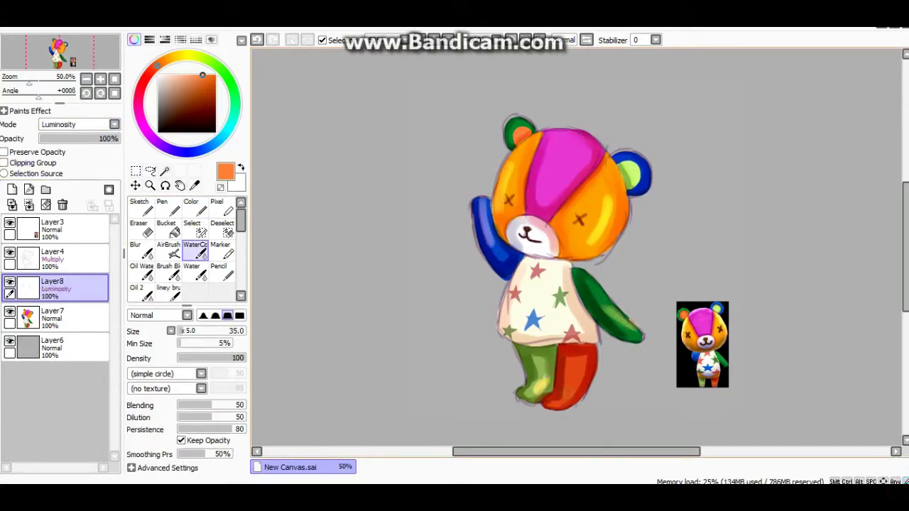
{"action": "left_click_drag", "start_coordinate": [564, 379], "coordinate": [577, 368]}
- Merge the bear artwork onto a white canvas and start handwriting "no" beside it in black on a new layer with the Sketch brush
{"action": "key", "text": "ctrl+alt+g"}
{"action": "key", "text": "b"}
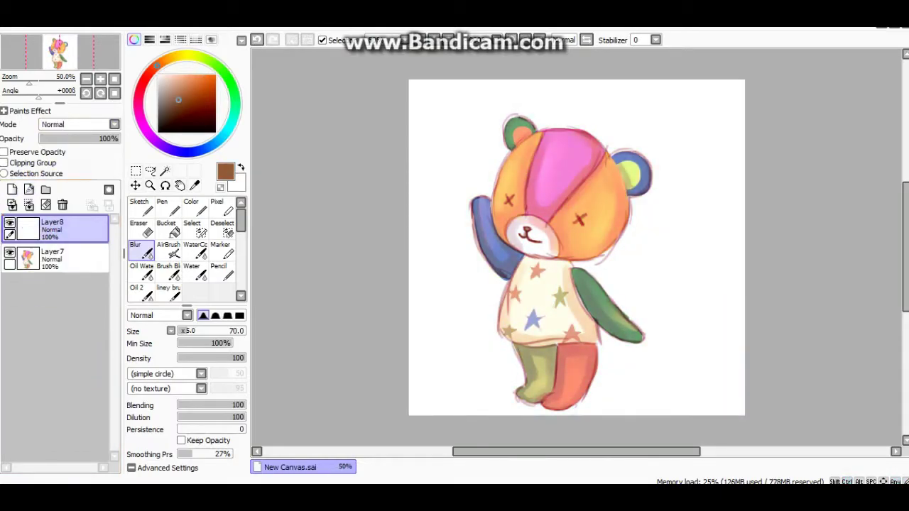
{"action": "key", "text": "ctrl+plus"}
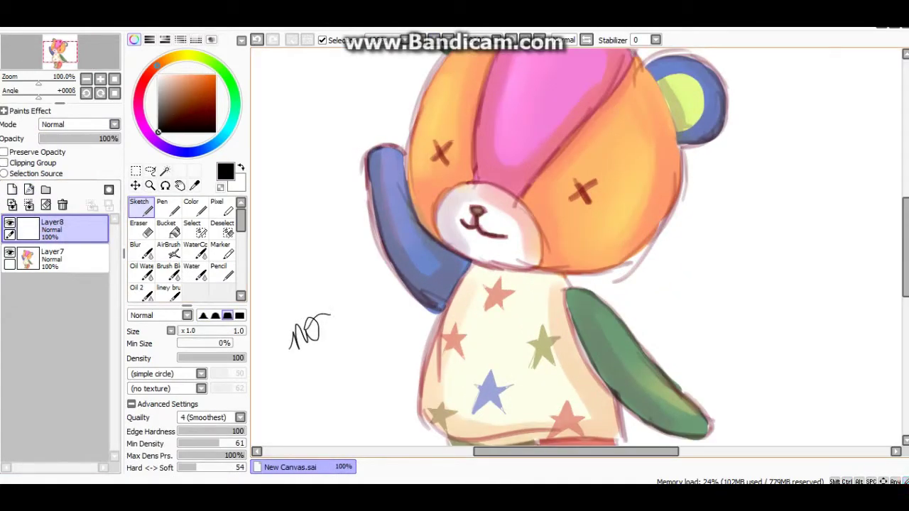